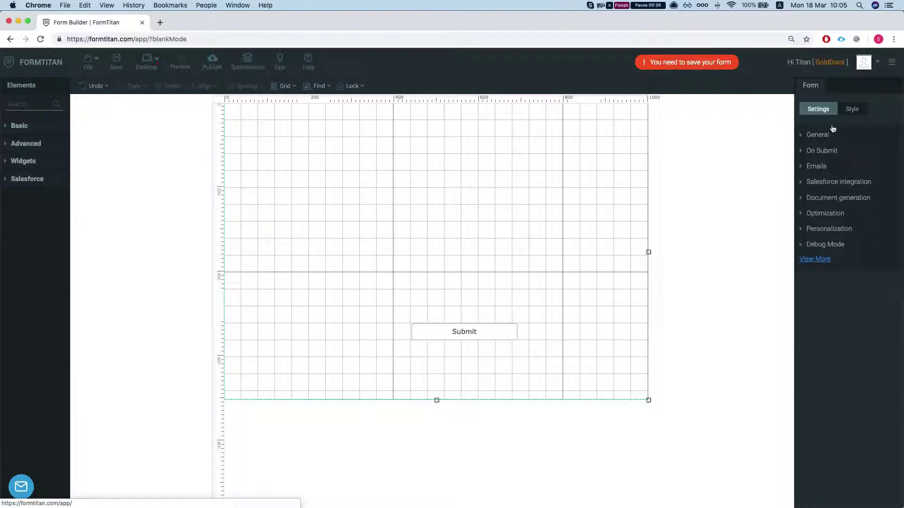
- Select the form's Submit button to bring up its Element Style panel
{"action": "left_click", "coordinate": [851, 109]}
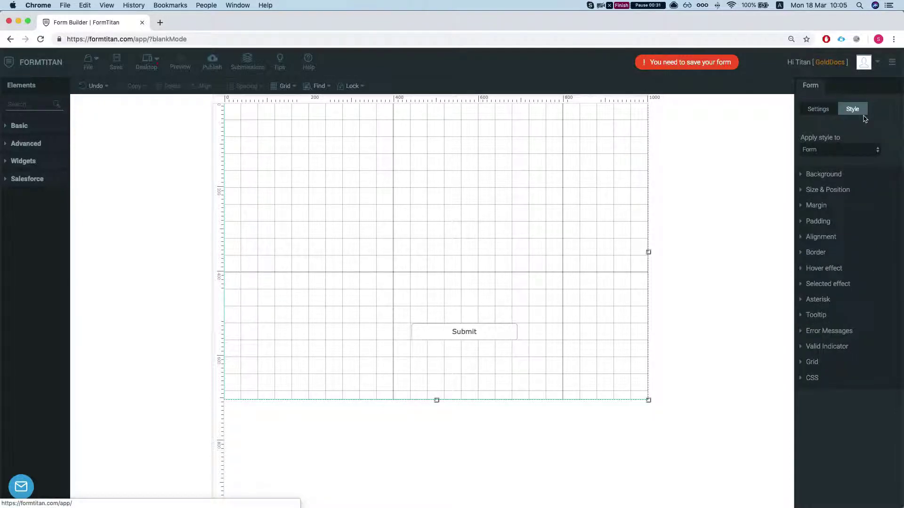
{"action": "left_click", "coordinate": [824, 111]}
{"action": "left_click", "coordinate": [473, 333]}
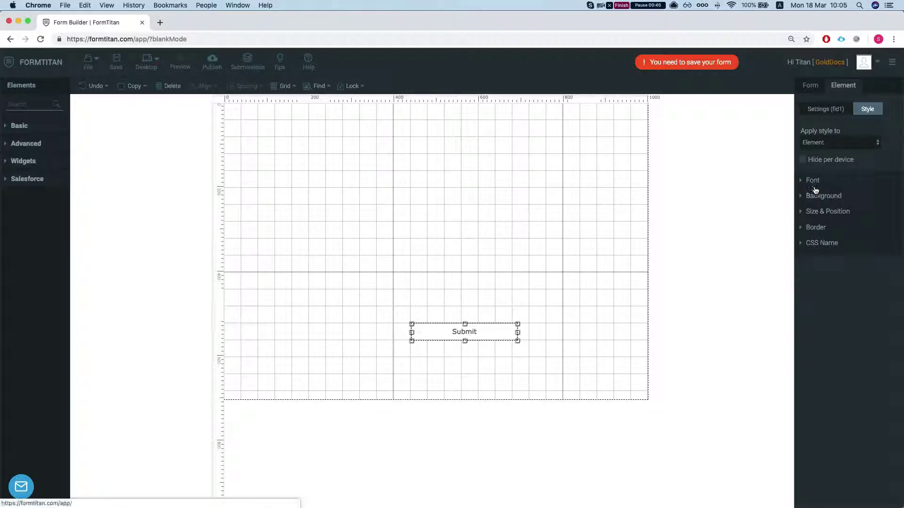
- Set the button text to 'custom name', keeping the button type submit
{"action": "left_click", "coordinate": [825, 109]}
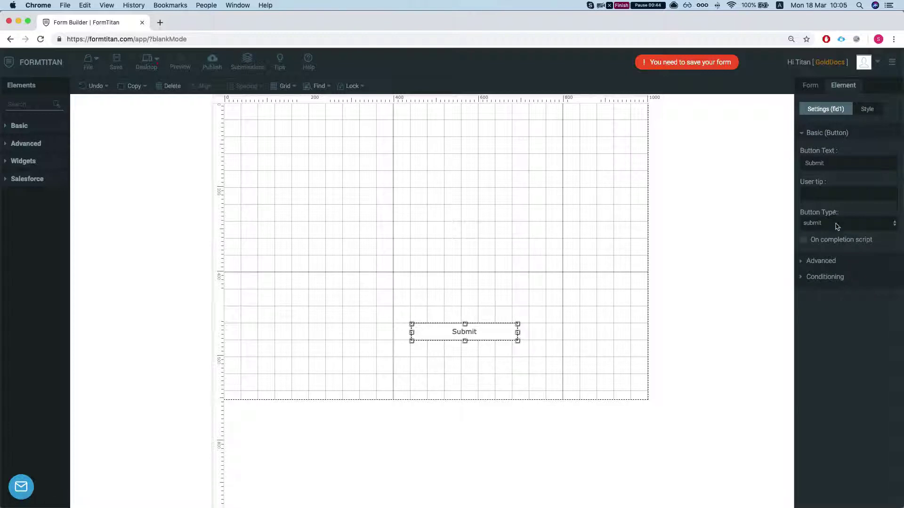
{"action": "double_click", "coordinate": [835, 160]}
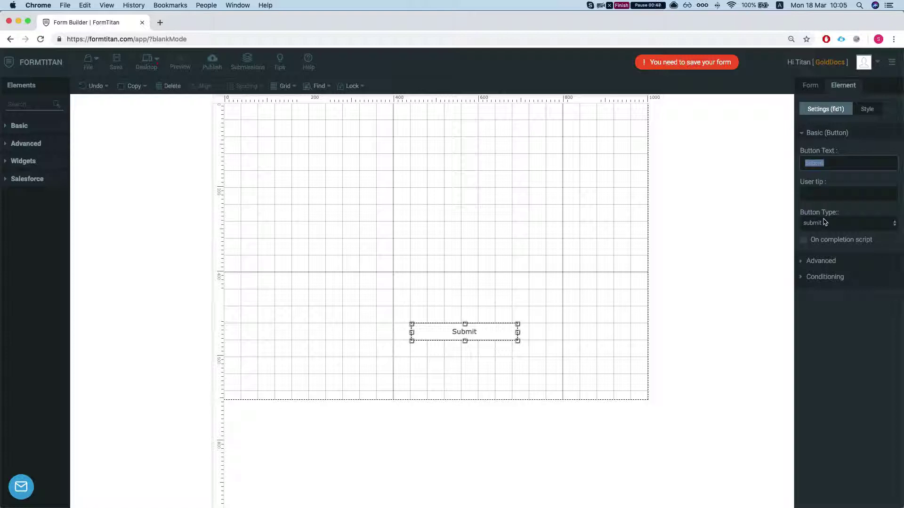
{"action": "type", "text": "custom name"}
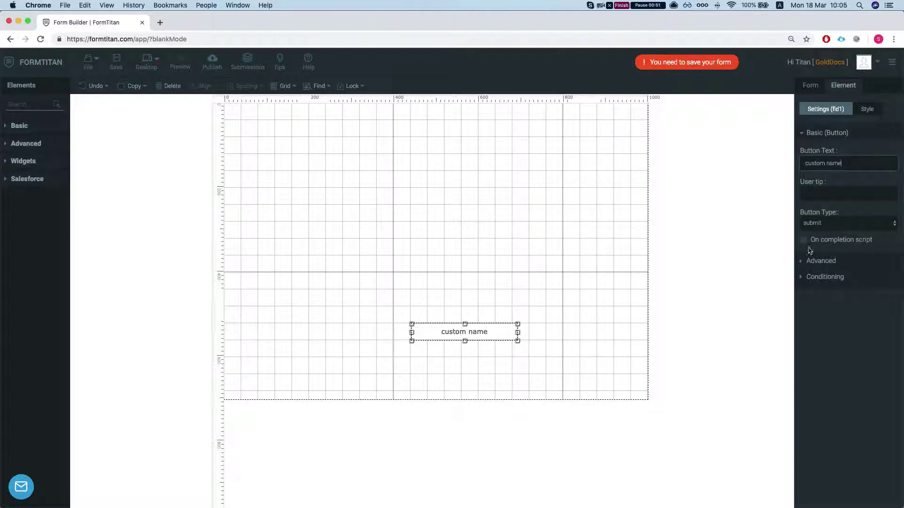
{"action": "left_click", "coordinate": [833, 227]}
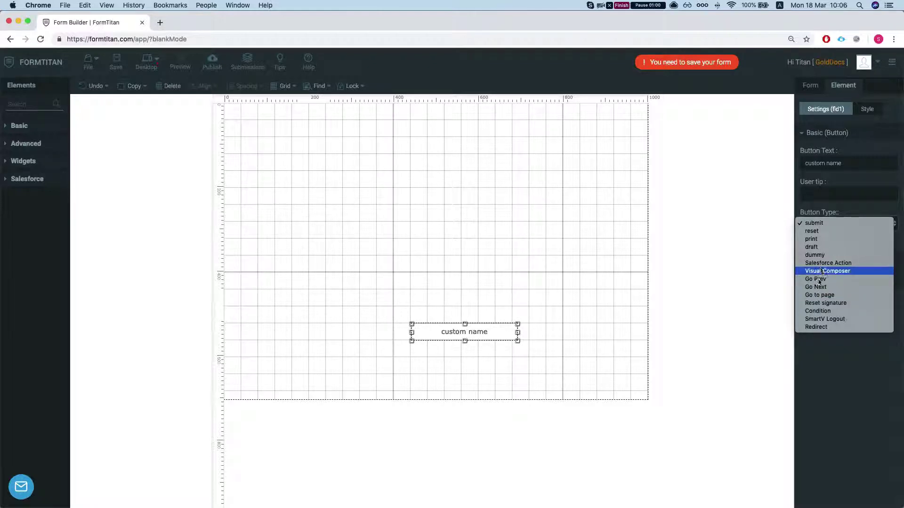
{"action": "left_click", "coordinate": [637, 230]}
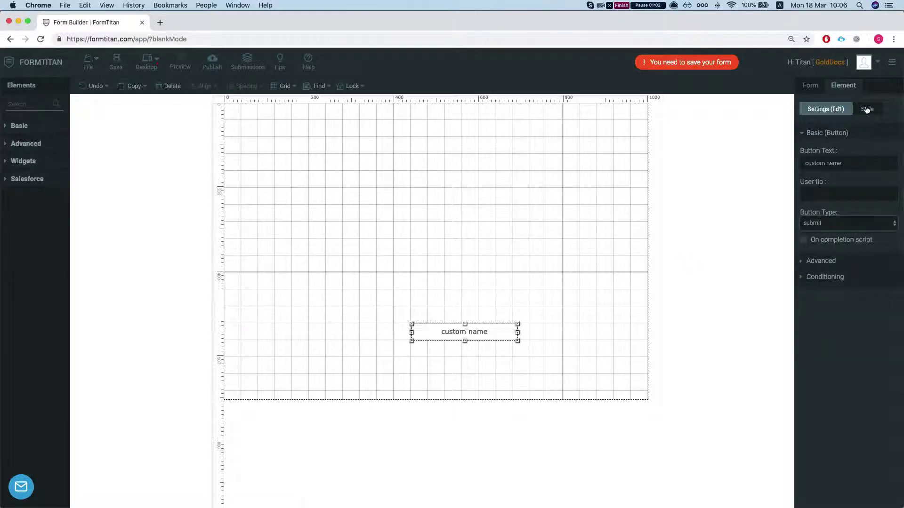
- Give the button text the Varela Round font in dark red
{"action": "left_click", "coordinate": [866, 110]}
{"action": "left_click", "coordinate": [814, 181]}
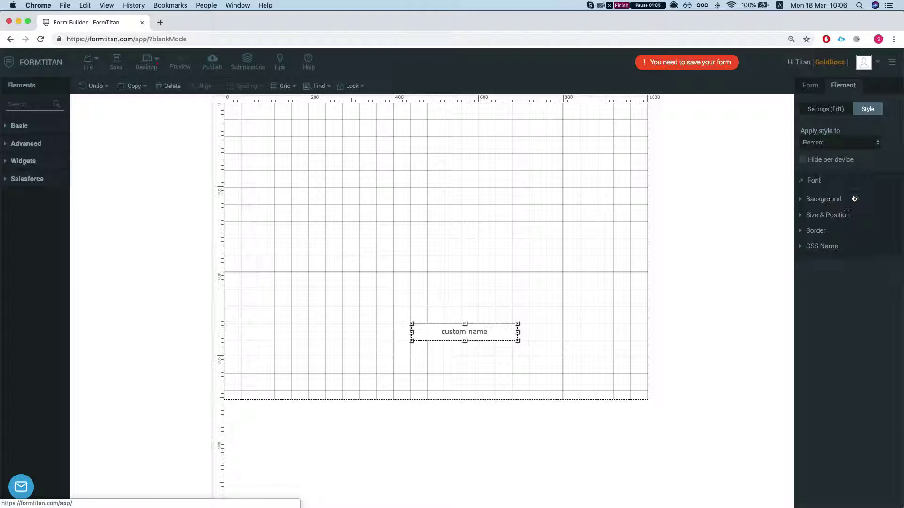
{"action": "left_click", "coordinate": [843, 210]}
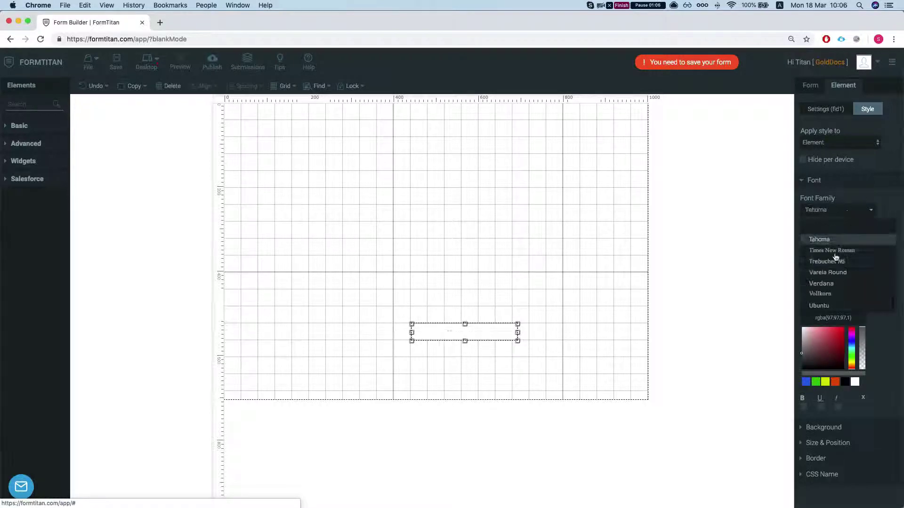
{"action": "left_click", "coordinate": [830, 274]}
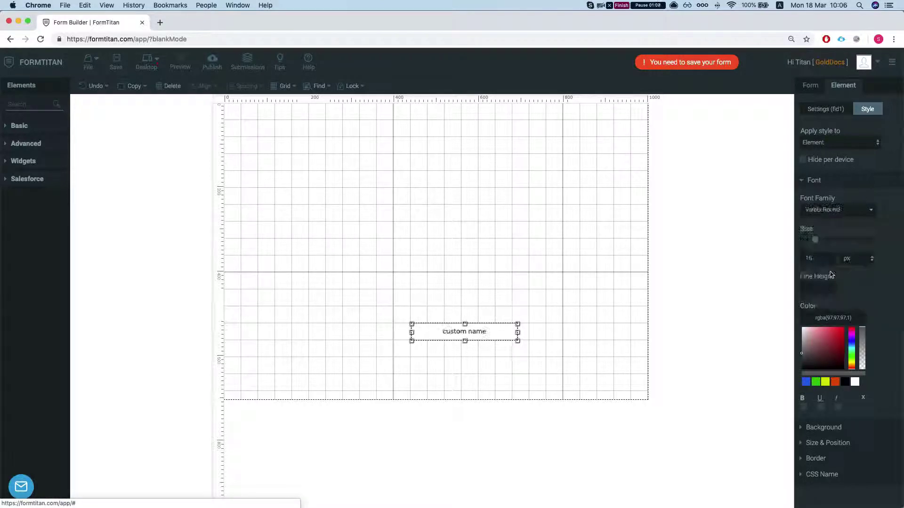
{"action": "mouse_move", "coordinate": [810, 350]}
{"action": "left_mouse_down"}
{"action": "mouse_move", "coordinate": [833, 357]}
{"action": "mouse_move", "coordinate": [833, 344]}
{"action": "left_mouse_up"}
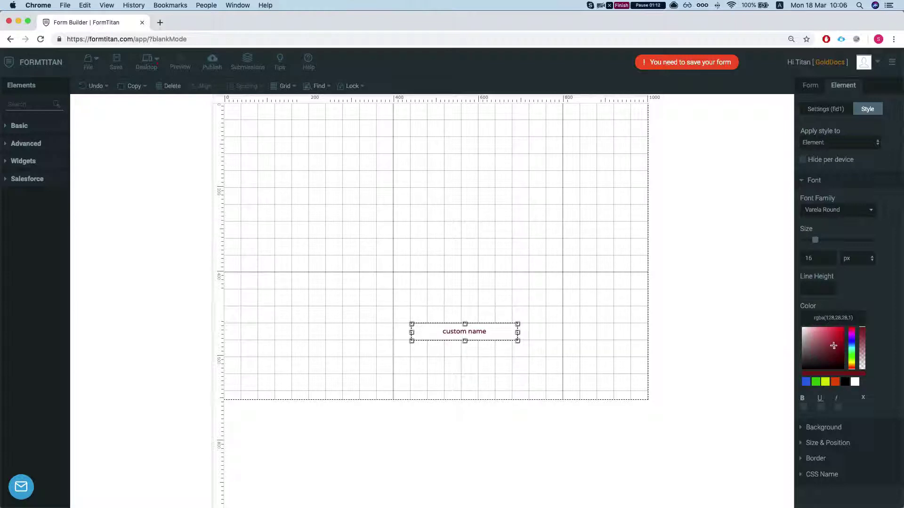
- Give the button a red background and view the result on the canvas
{"action": "left_click", "coordinate": [823, 427]}
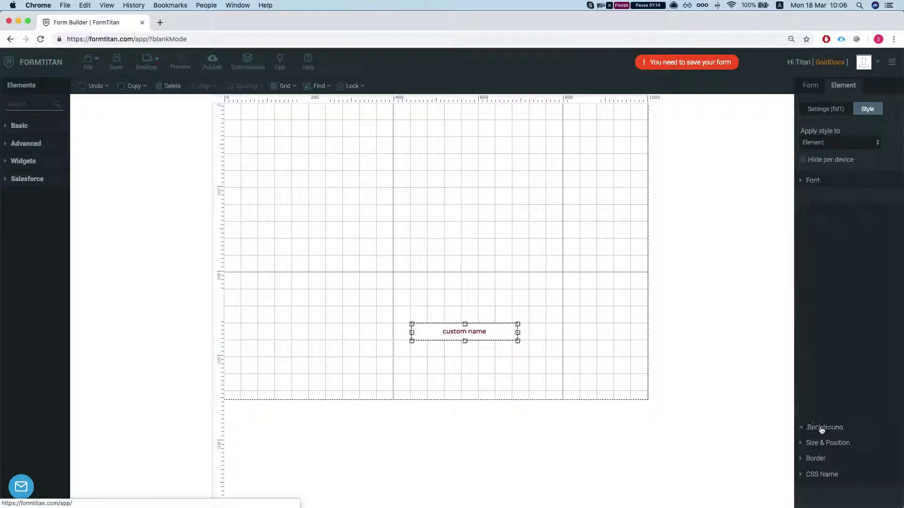
{"action": "left_click_drag", "start_coordinate": [809, 276], "coordinate": [822, 258]}
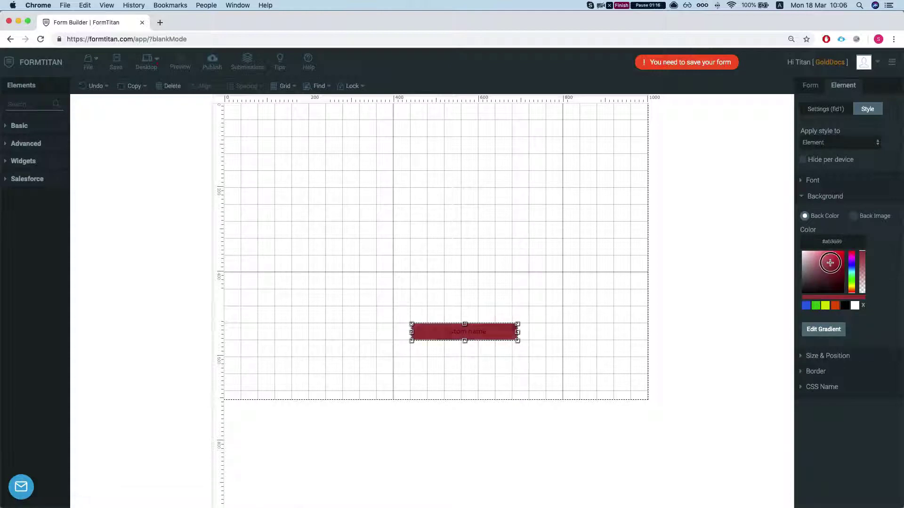
{"action": "left_click", "coordinate": [480, 214]}
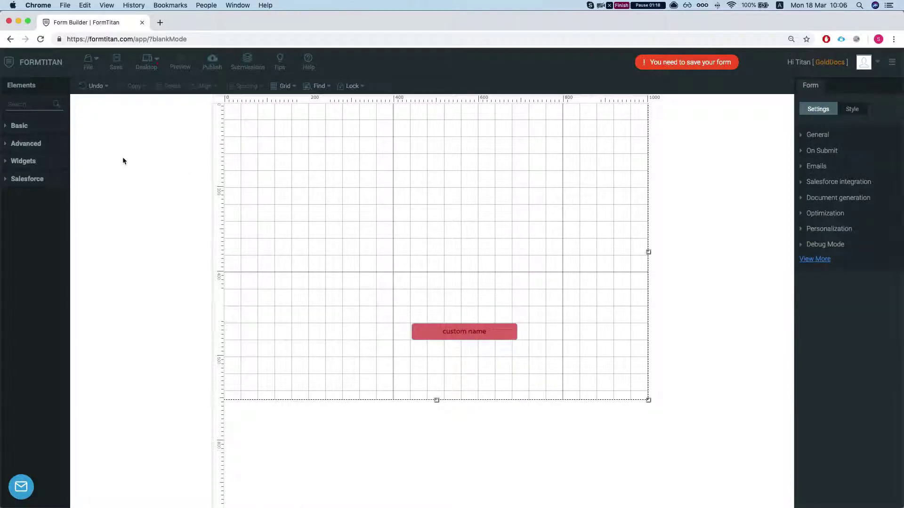
- Add a grey Section near the top of the form with a Textbox beneath it
{"action": "left_click", "coordinate": [12, 125]}
{"action": "left_click_drag", "start_coordinate": [27, 148], "coordinate": [436, 397]}
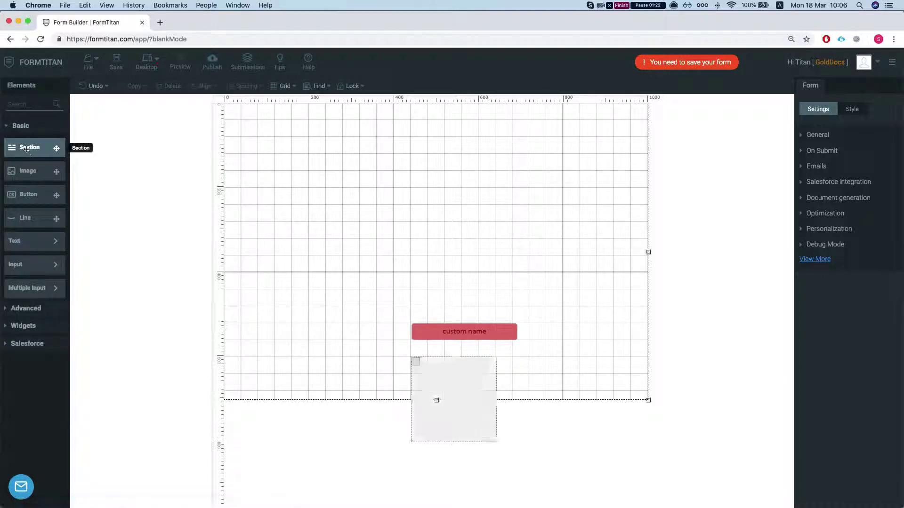
{"action": "mouse_move", "coordinate": [484, 379]}
{"action": "left_mouse_down"}
{"action": "mouse_move", "coordinate": [410, 157]}
{"action": "mouse_move", "coordinate": [389, 141]}
{"action": "mouse_move", "coordinate": [504, 162]}
{"action": "left_mouse_up"}
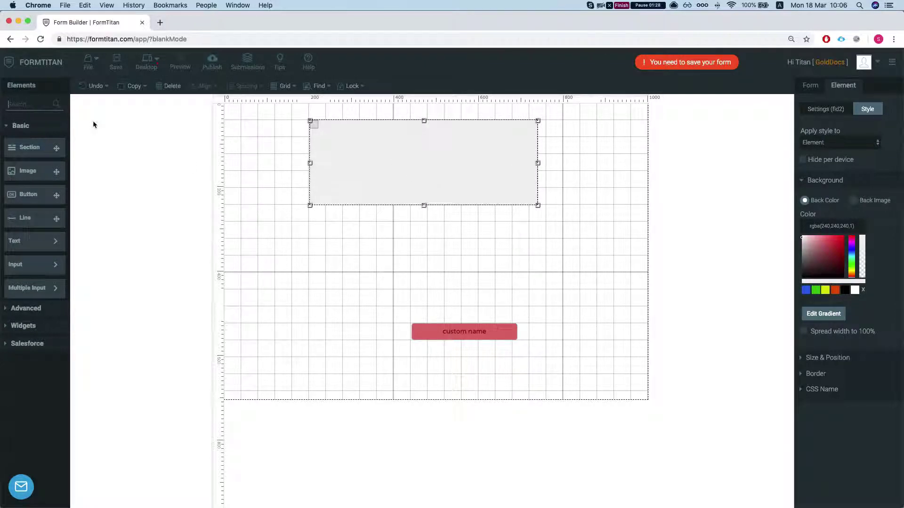
{"action": "type", "text": "text"}
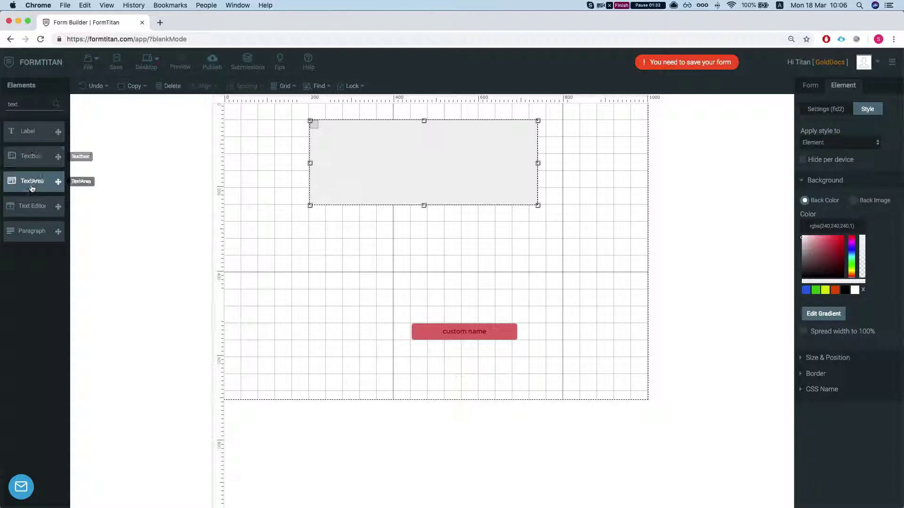
{"action": "left_click", "coordinate": [27, 163]}
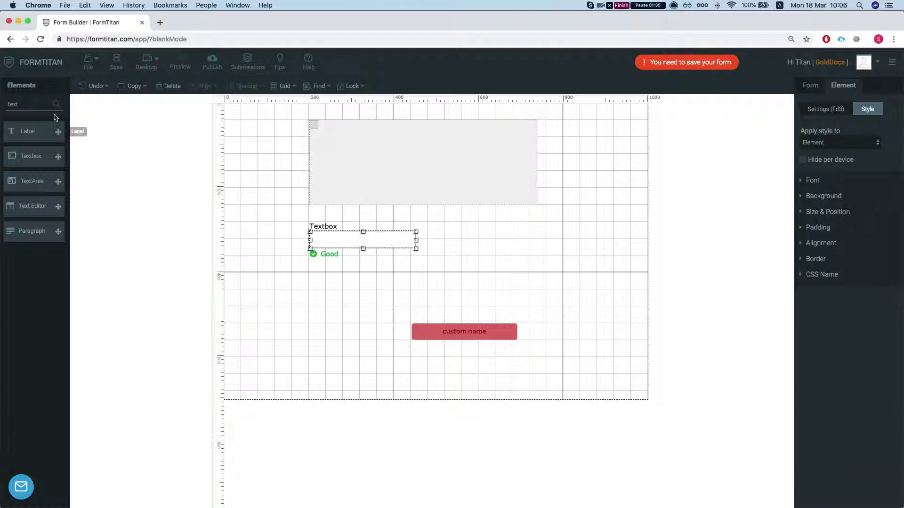
- Clear the element search and expand the Advanced, Widgets and Salesforce groups
{"action": "double_click", "coordinate": [26, 105]}
{"action": "key", "text": "BackSpace"}
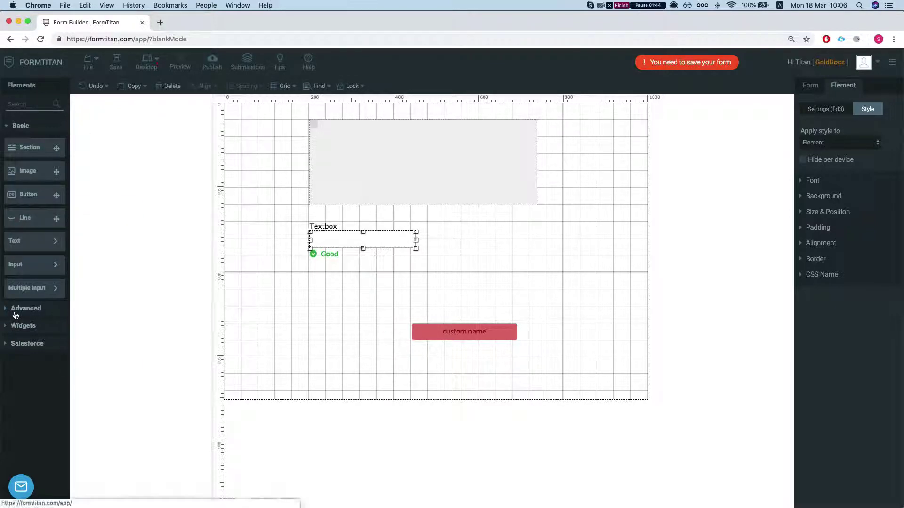
{"action": "left_click", "coordinate": [18, 311]}
{"action": "left_click", "coordinate": [23, 303]}
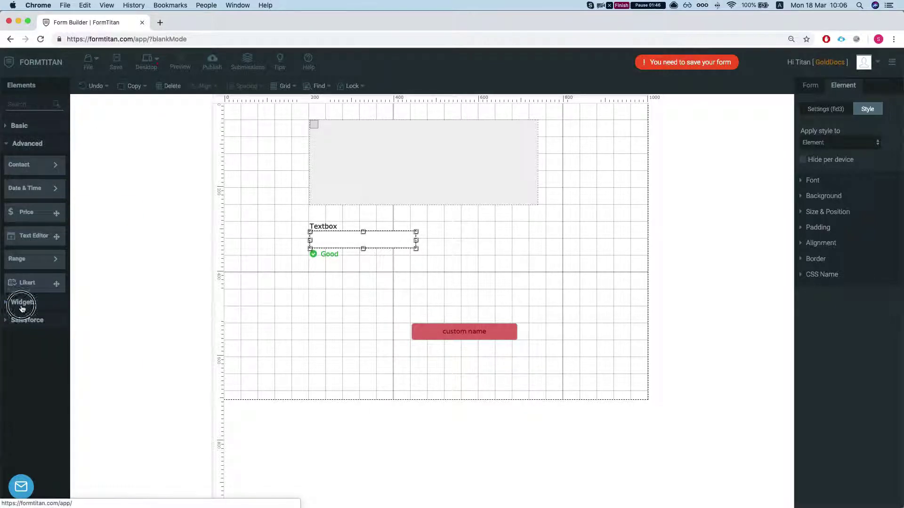
{"action": "left_click", "coordinate": [21, 370]}
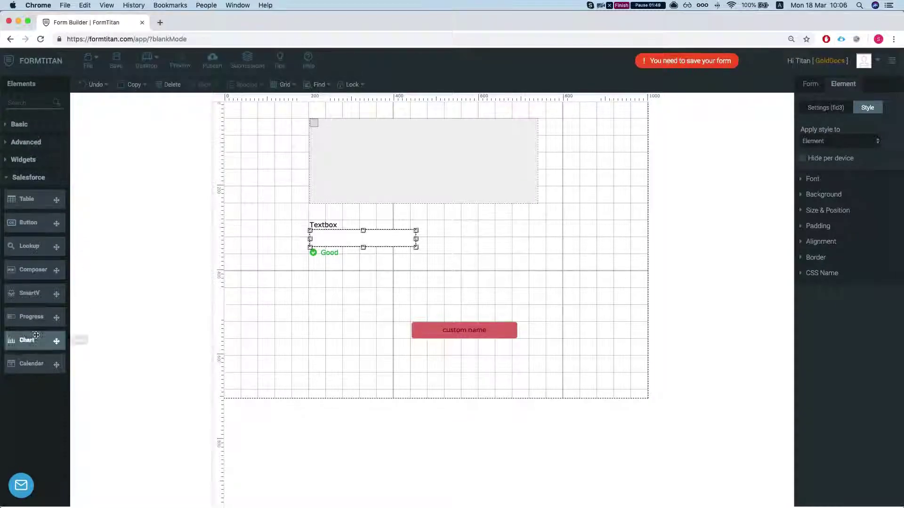
- Save the form from the toolbar and list its device layout options
{"action": "left_click", "coordinate": [97, 64]}
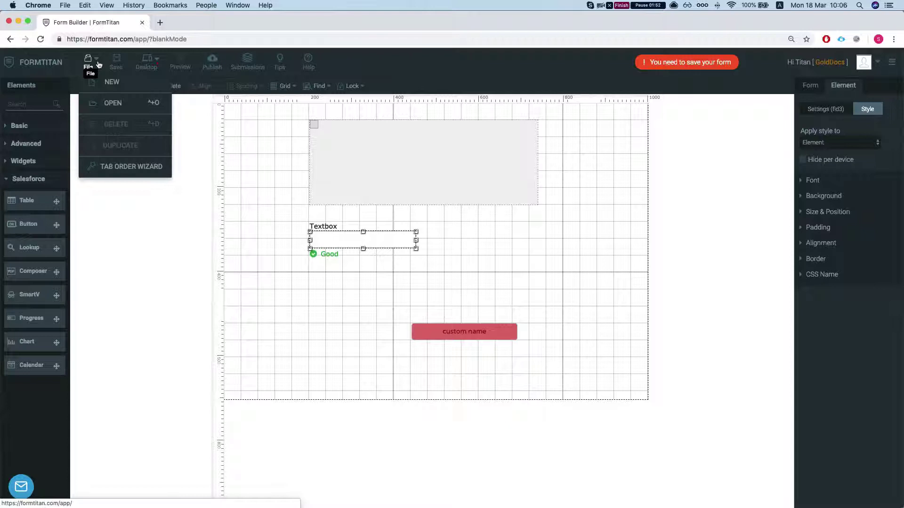
{"action": "left_click", "coordinate": [295, 169]}
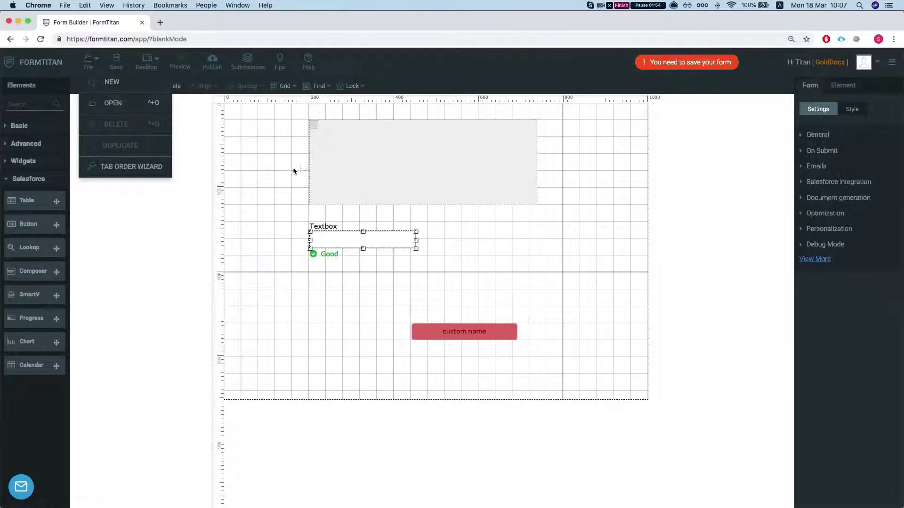
{"action": "left_click", "coordinate": [116, 64]}
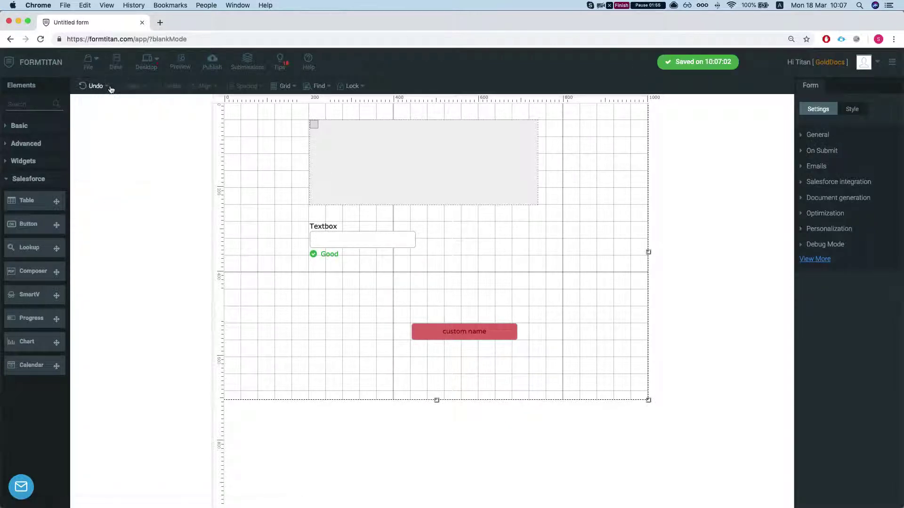
{"action": "left_click", "coordinate": [159, 63]}
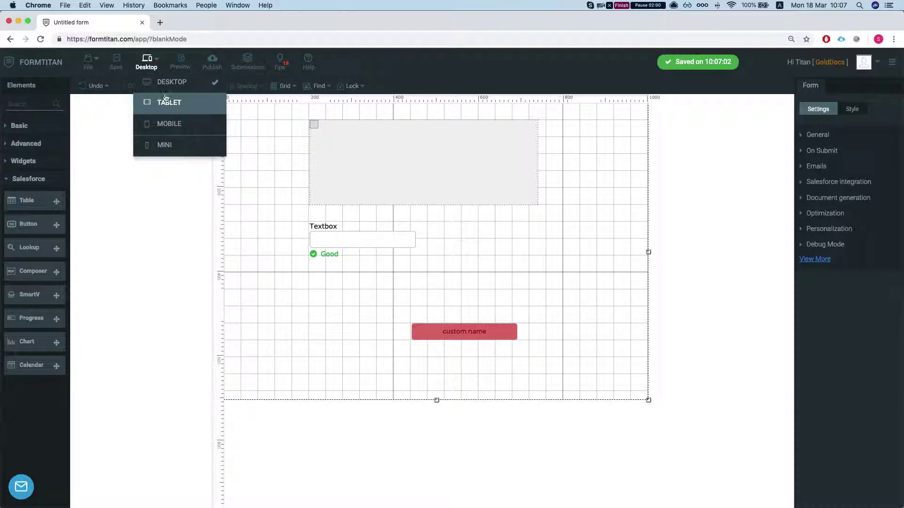
{"action": "left_click", "coordinate": [169, 124]}
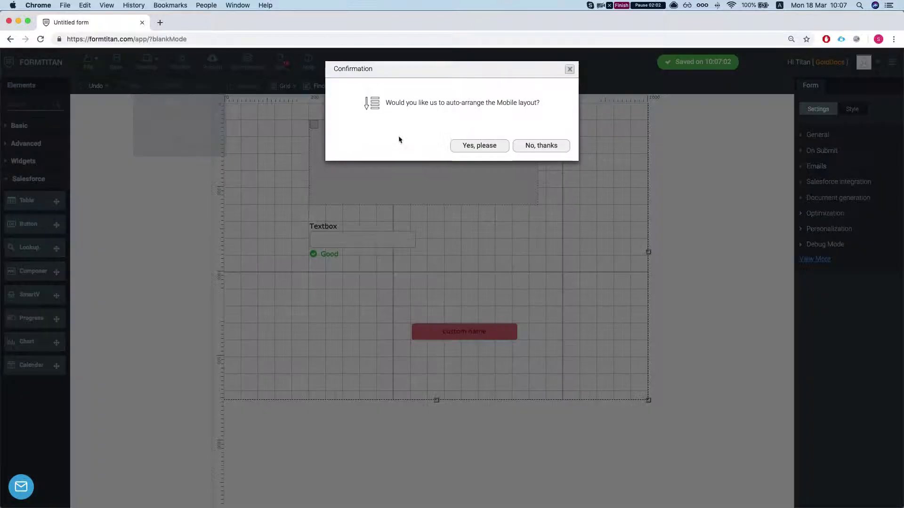
{"action": "left_click", "coordinate": [569, 68]}
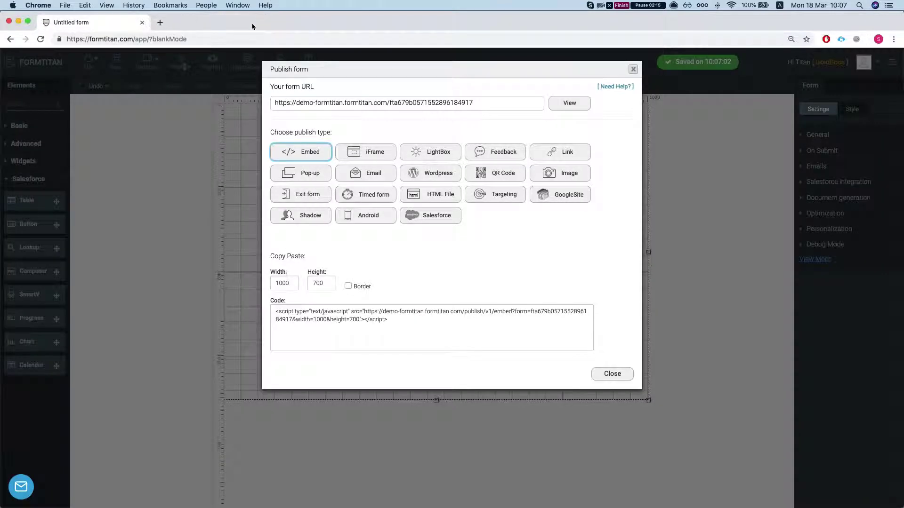
- Close the Publish form dialog to return to editing
{"action": "left_click", "coordinate": [632, 71]}
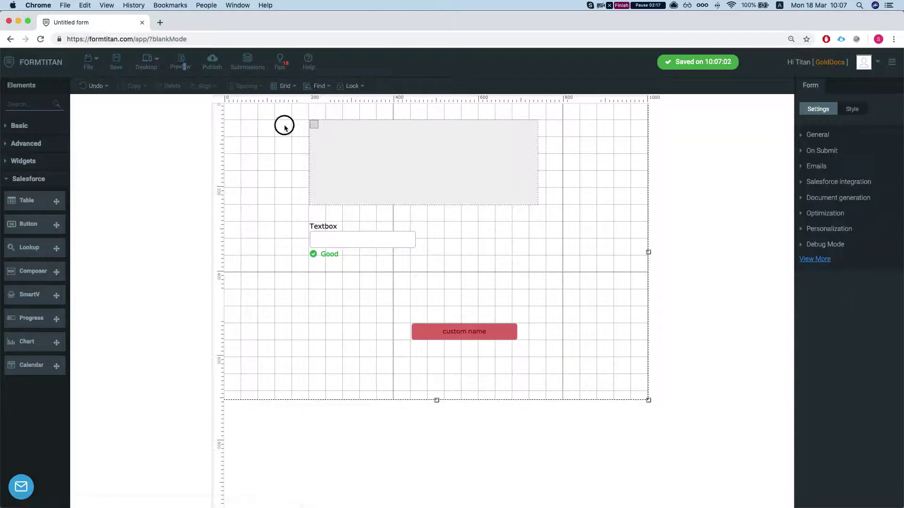
- Turn off Snap to grid, then shrink the grey section and move it top-left
{"action": "left_click", "coordinate": [287, 90]}
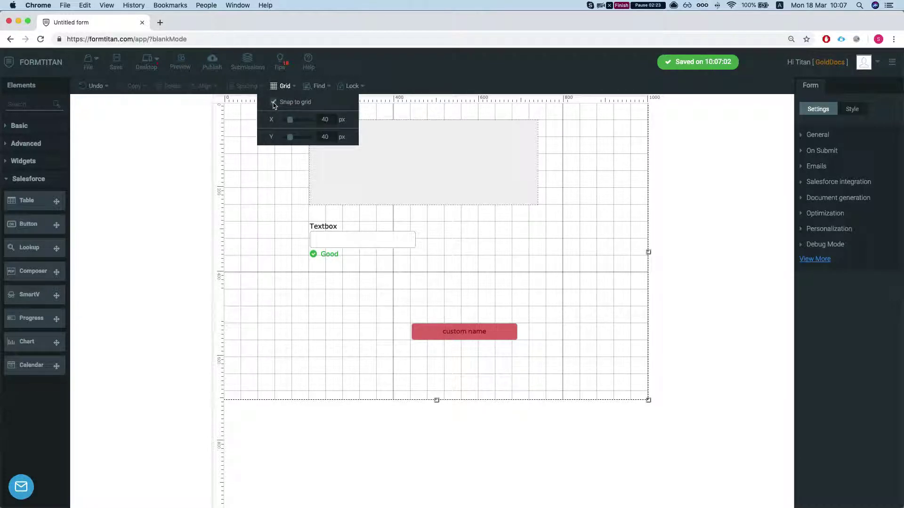
{"action": "left_click", "coordinate": [275, 104]}
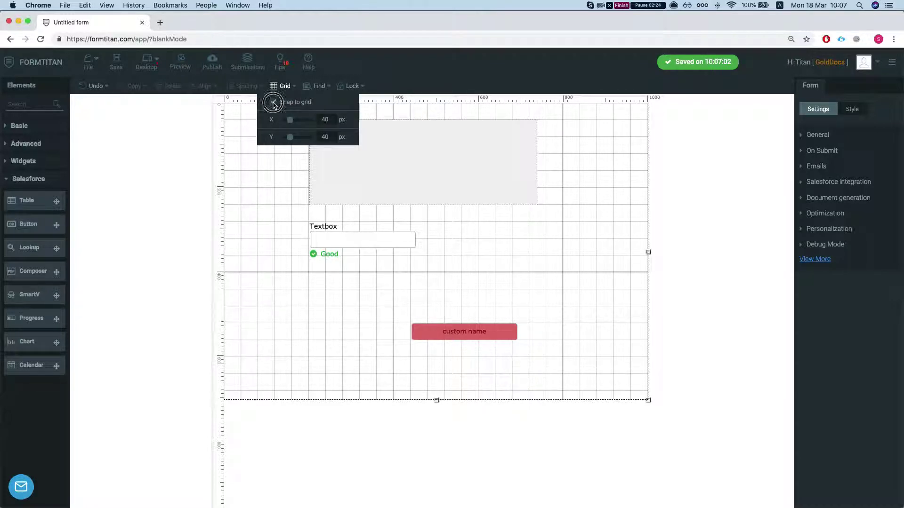
{"action": "left_click", "coordinate": [453, 168]}
{"action": "left_click_drag", "start_coordinate": [537, 205], "coordinate": [395, 192]}
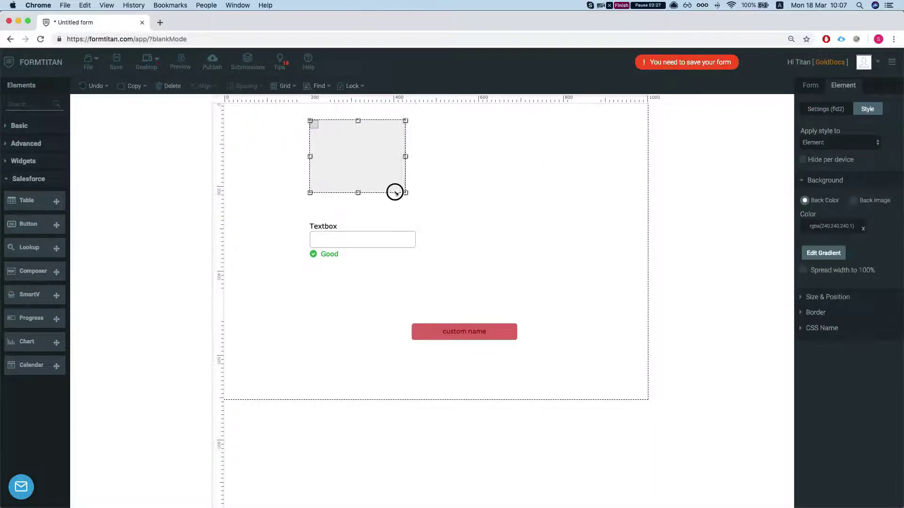
{"action": "left_click_drag", "start_coordinate": [307, 167], "coordinate": [337, 171]}
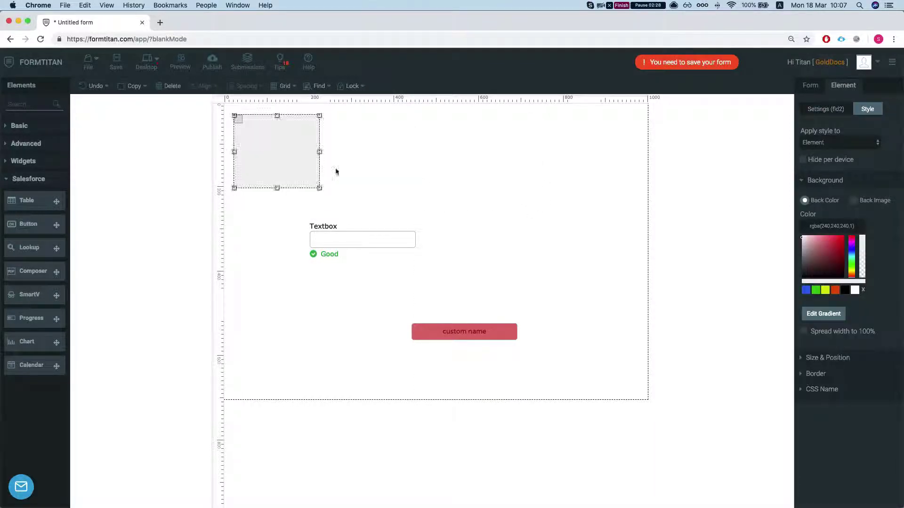
- Move the textbox up beside the grey section at the top of the form
{"action": "left_click", "coordinate": [357, 246]}
{"action": "left_click_drag", "start_coordinate": [364, 243], "coordinate": [405, 135]}
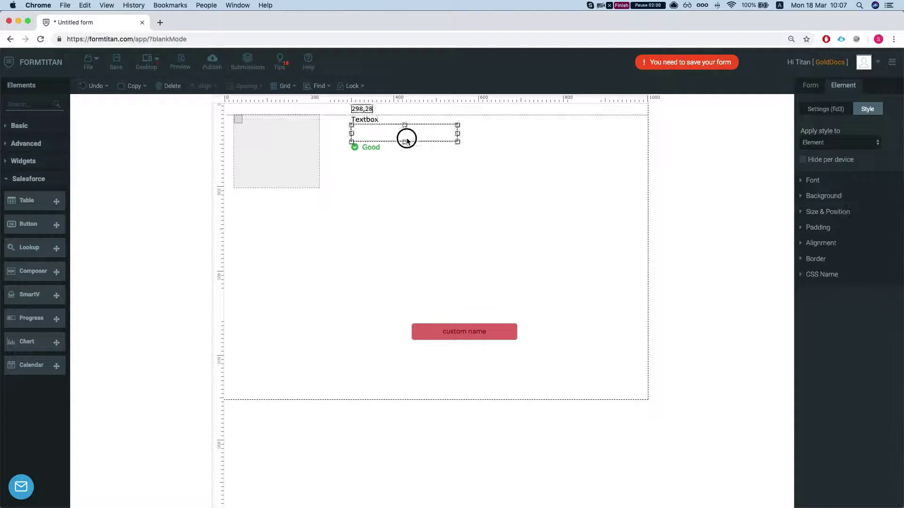
{"action": "left_click", "coordinate": [405, 181]}
{"action": "left_click", "coordinate": [315, 86]}
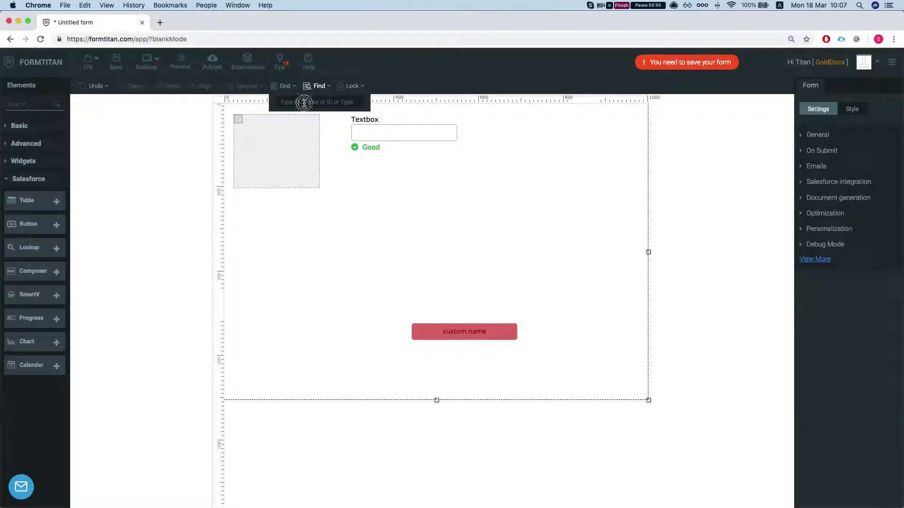
{"action": "left_click", "coordinate": [304, 103]}
{"action": "type", "text": "text"}
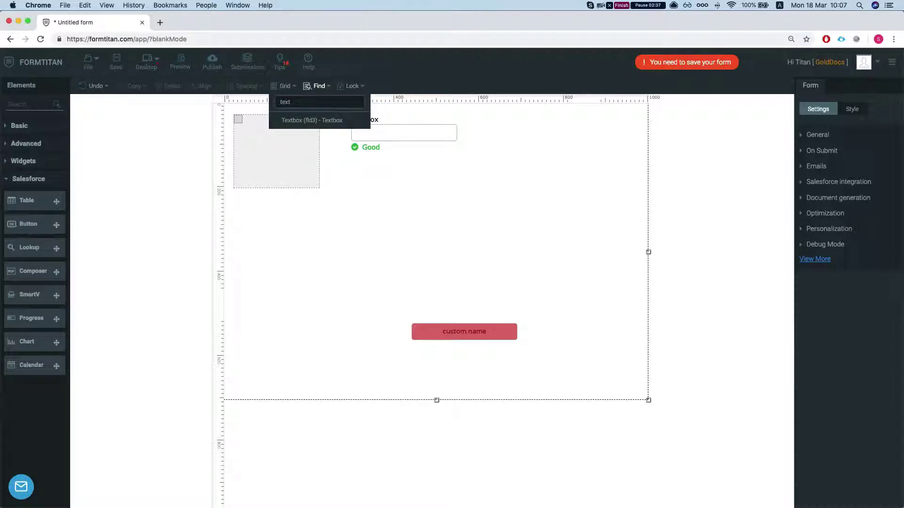
{"action": "double_click", "coordinate": [302, 102]}
{"action": "type", "text": "sec"}
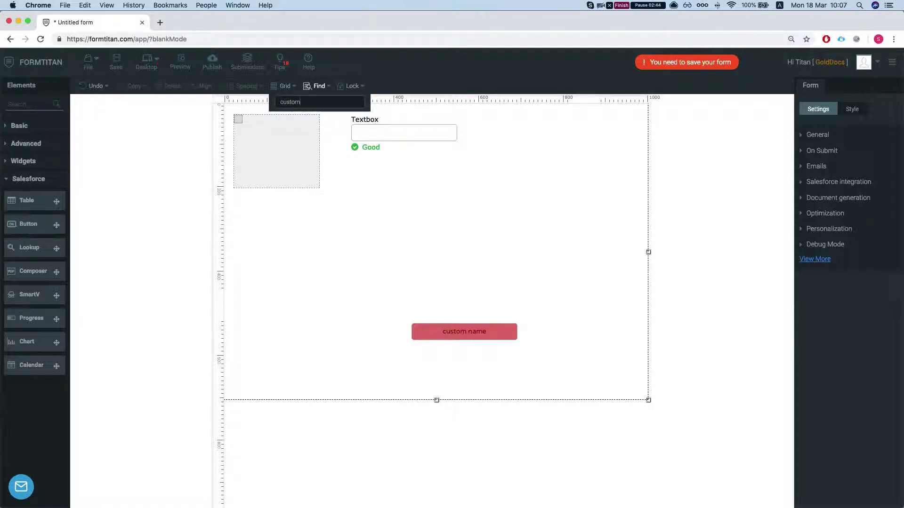
{"action": "key", "text": "BackSpace"}
{"action": "key", "text": "BackSpace"}
{"action": "key", "text": "BackSpace"}
{"action": "key", "text": "BackSpace"}
{"action": "type", "text": "b"}
{"action": "type", "text": "u"}
{"action": "key", "text": "BackSpace"}
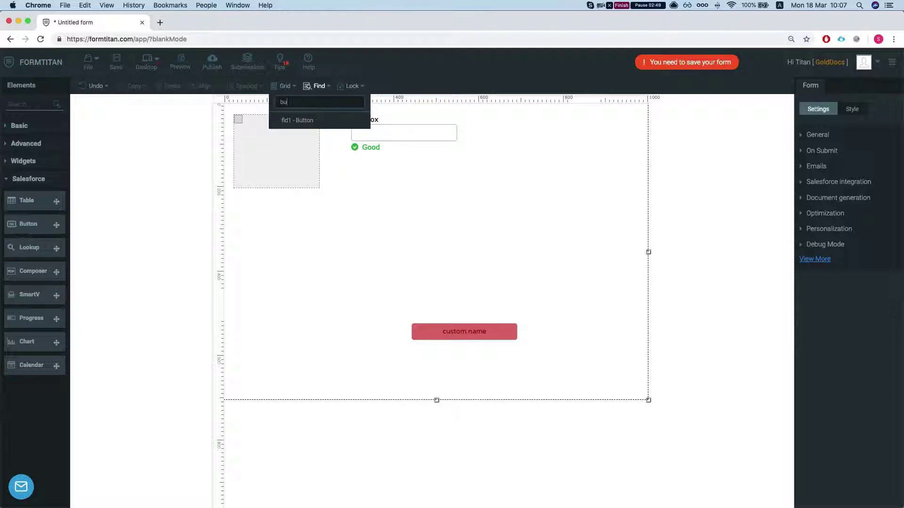
{"action": "left_click", "coordinate": [303, 121]}
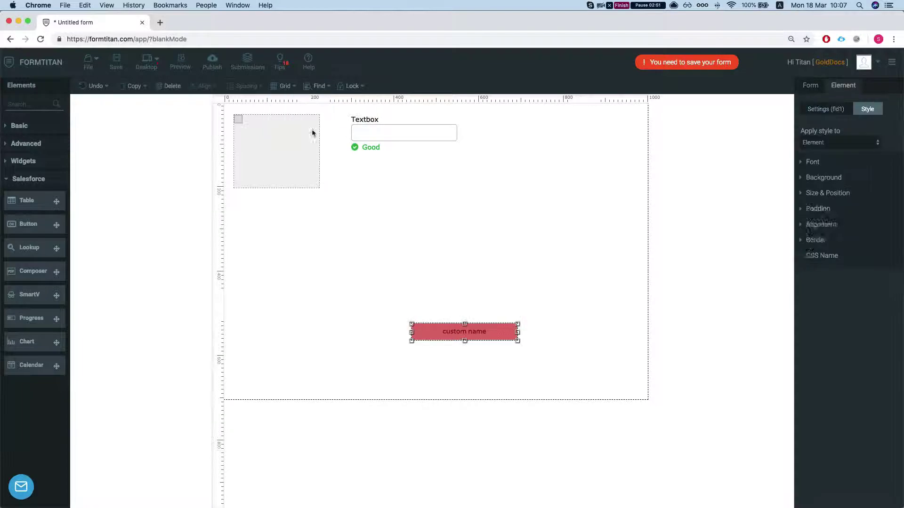
{"action": "left_click", "coordinate": [431, 214]}
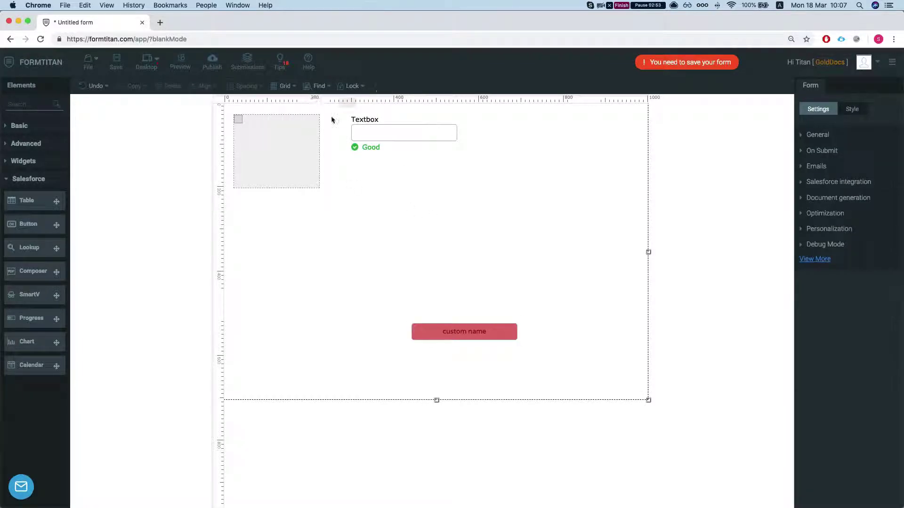
- Lock the selected textbox in place and confirm it no longer drags
{"action": "left_click", "coordinate": [397, 131]}
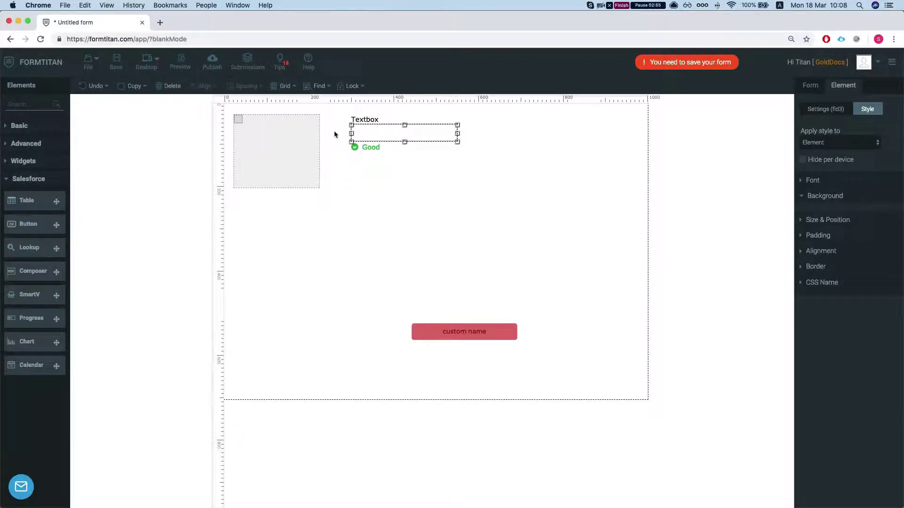
{"action": "left_click", "coordinate": [351, 86]}
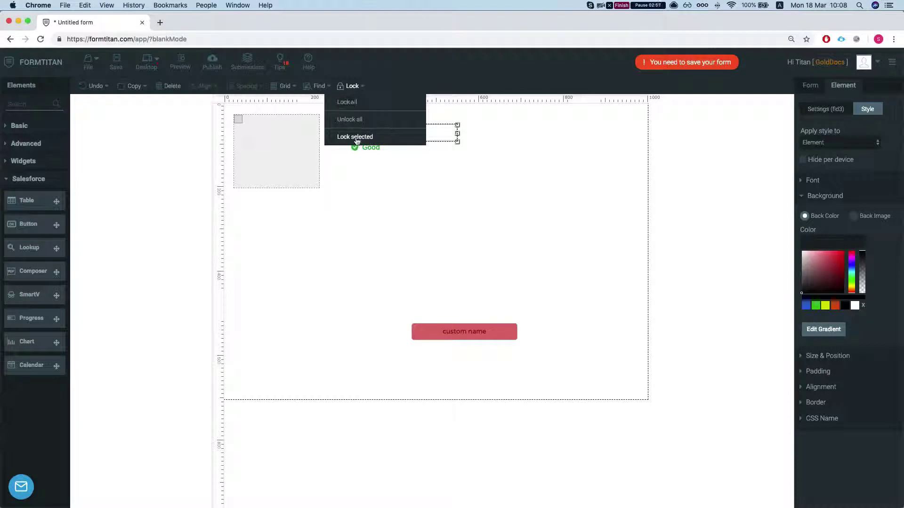
{"action": "left_click", "coordinate": [357, 137]}
{"action": "left_click", "coordinate": [397, 135]}
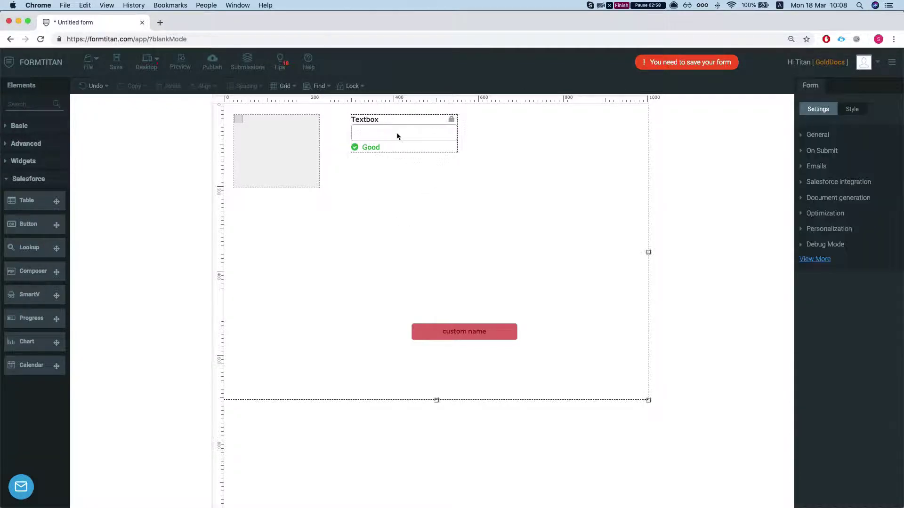
{"action": "left_click", "coordinate": [412, 133]}
{"action": "left_click", "coordinate": [415, 138]}
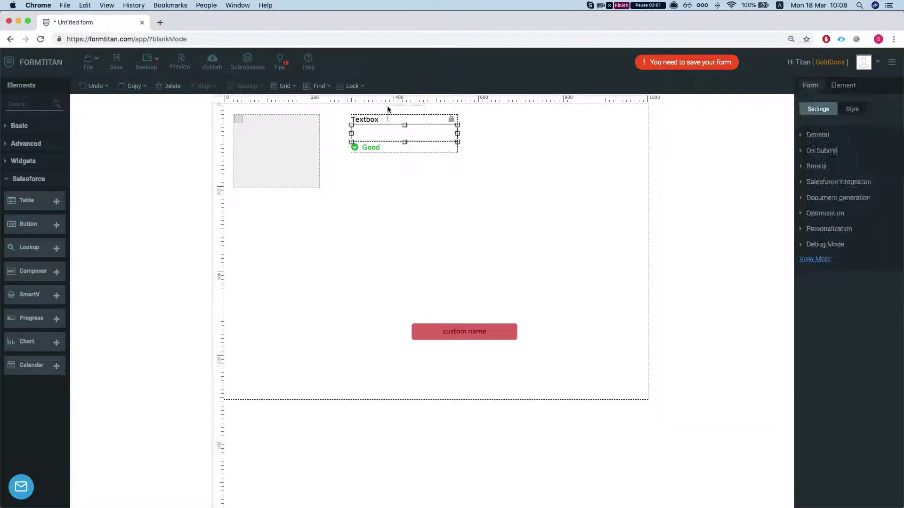
{"action": "left_click", "coordinate": [389, 107]}
{"action": "left_click_drag", "start_coordinate": [375, 147], "coordinate": [377, 135]}
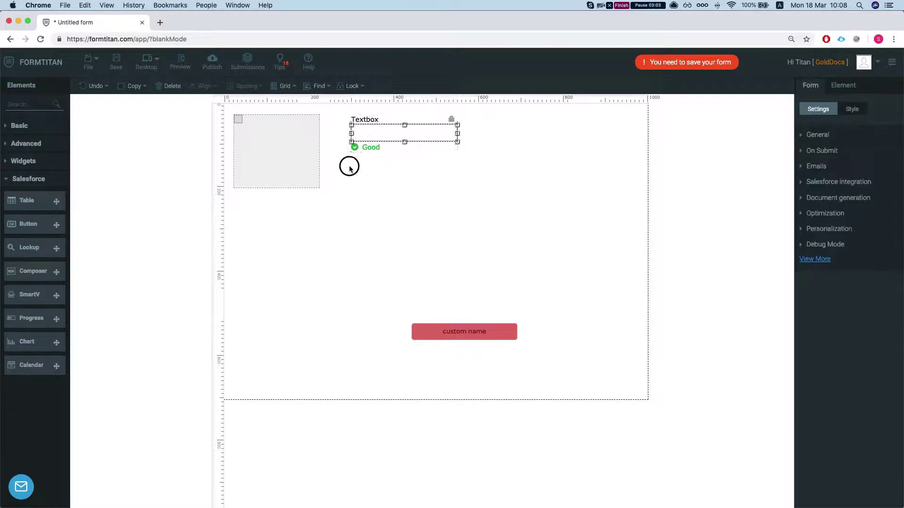
- Shift the grey box and red button lower and to the right, then reselect the textbox
{"action": "left_click_drag", "start_coordinate": [298, 151], "coordinate": [343, 178]}
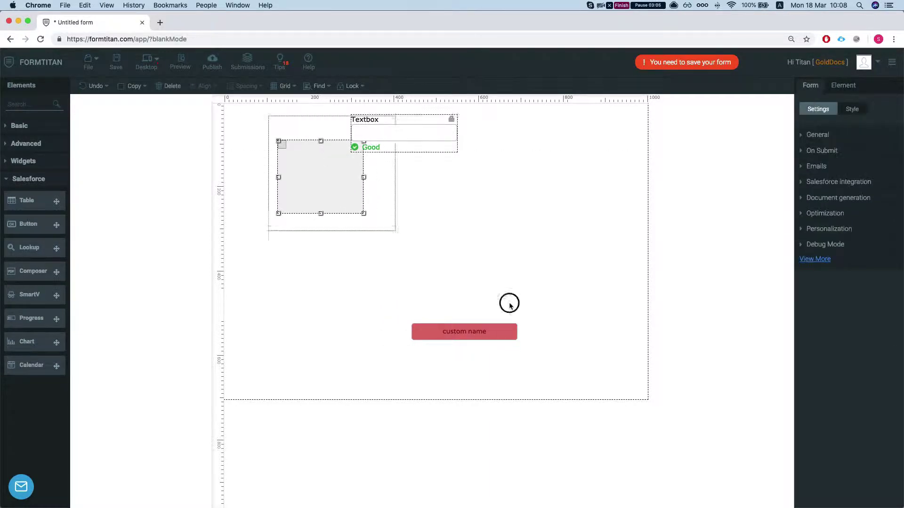
{"action": "mouse_move", "coordinate": [501, 329]}
{"action": "left_mouse_down"}
{"action": "mouse_move", "coordinate": [520, 348]}
{"action": "mouse_move", "coordinate": [607, 375]}
{"action": "mouse_move", "coordinate": [452, 261]}
{"action": "mouse_move", "coordinate": [544, 329]}
{"action": "mouse_move", "coordinate": [507, 334]}
{"action": "mouse_move", "coordinate": [434, 311]}
{"action": "left_mouse_up"}
{"action": "left_click", "coordinate": [416, 147]}
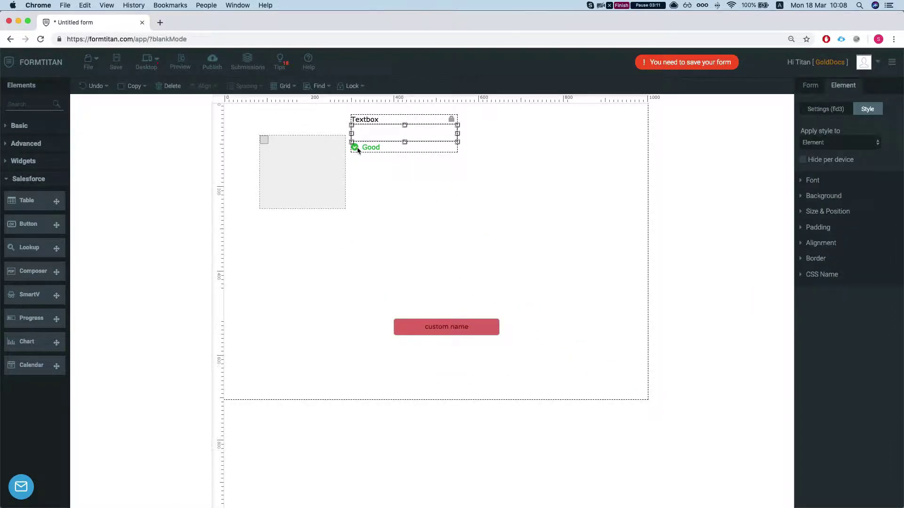
{"action": "left_click", "coordinate": [352, 86]}
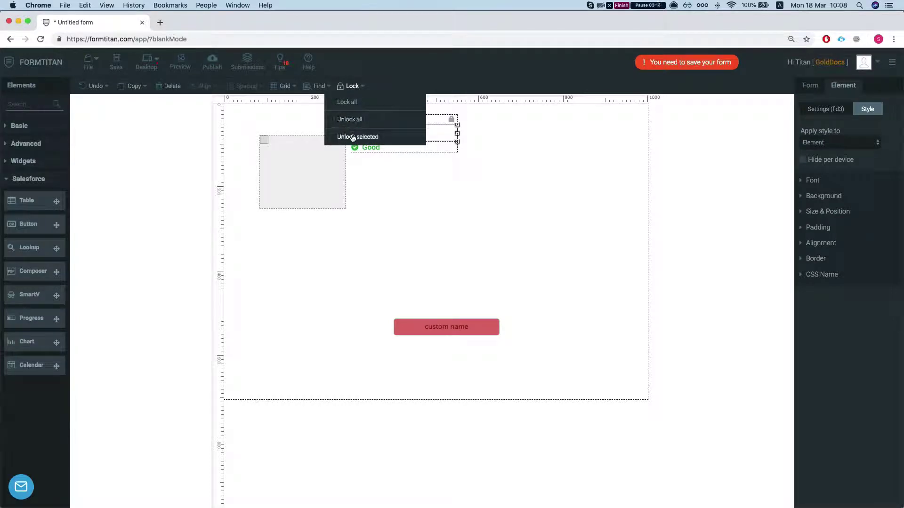
- Unlock the textbox, then Lock all elements on the form
{"action": "left_click", "coordinate": [351, 137]}
{"action": "left_click", "coordinate": [440, 202]}
{"action": "left_click", "coordinate": [358, 86]}
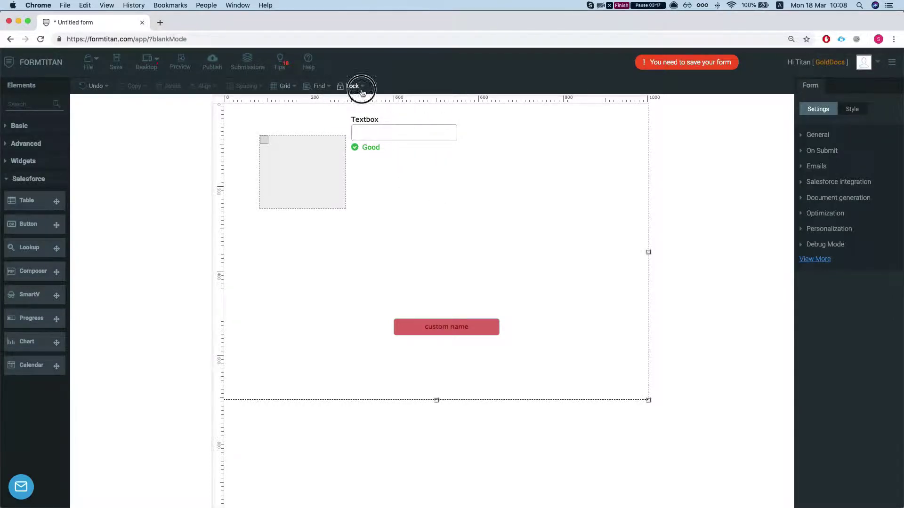
{"action": "left_click", "coordinate": [350, 106]}
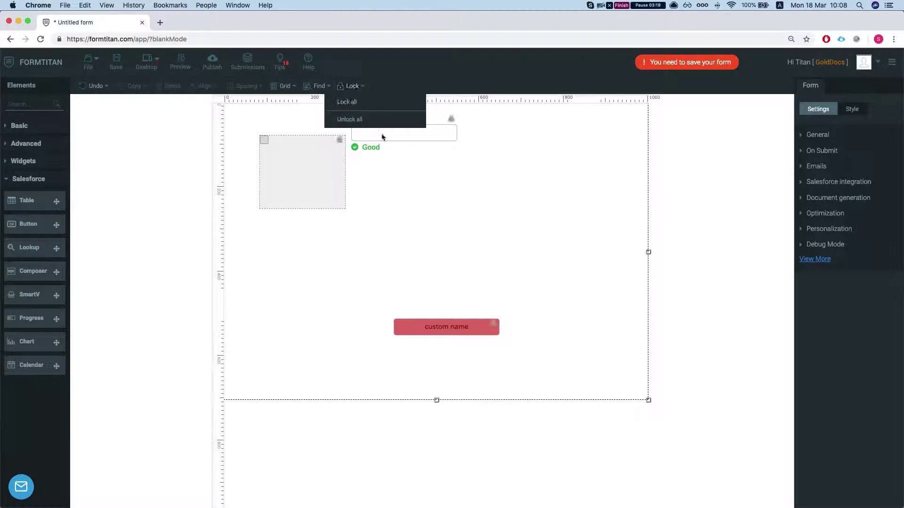
- Confirm the locked grey box and button no longer move, then collapse the Salesforce group
{"action": "left_click_drag", "start_coordinate": [325, 171], "coordinate": [449, 212]}
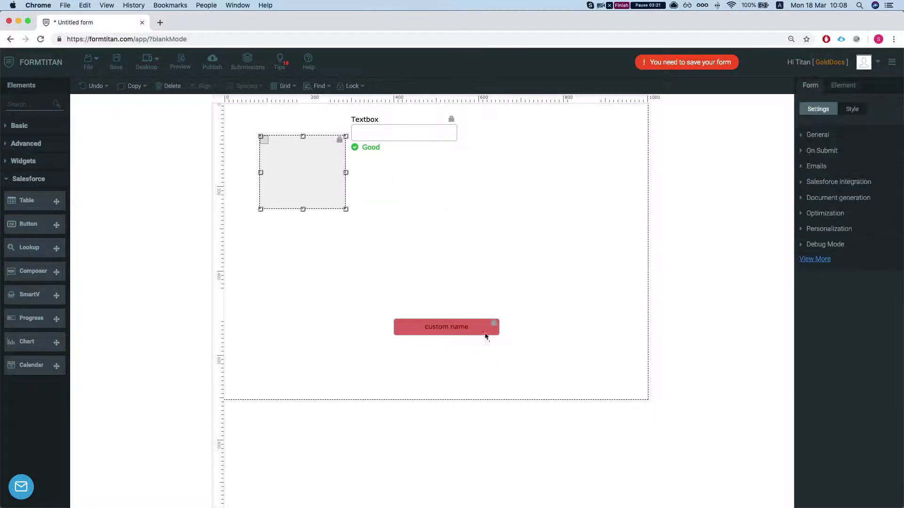
{"action": "left_click_drag", "start_coordinate": [456, 344], "coordinate": [421, 284]}
{"action": "left_click", "coordinate": [366, 229]}
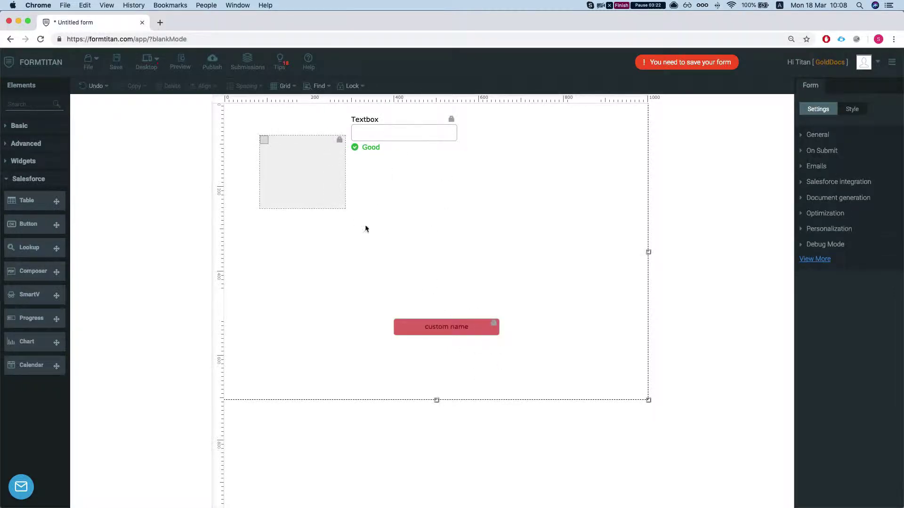
{"action": "left_click", "coordinate": [9, 177]}
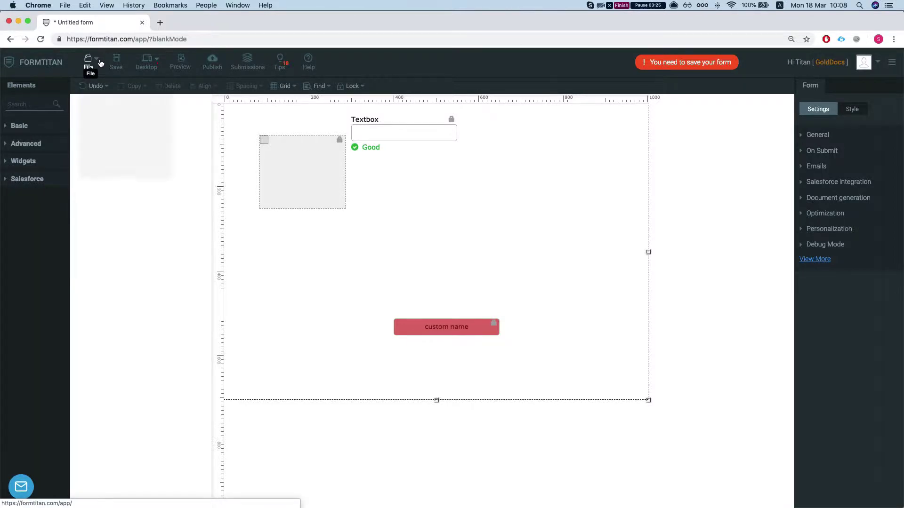